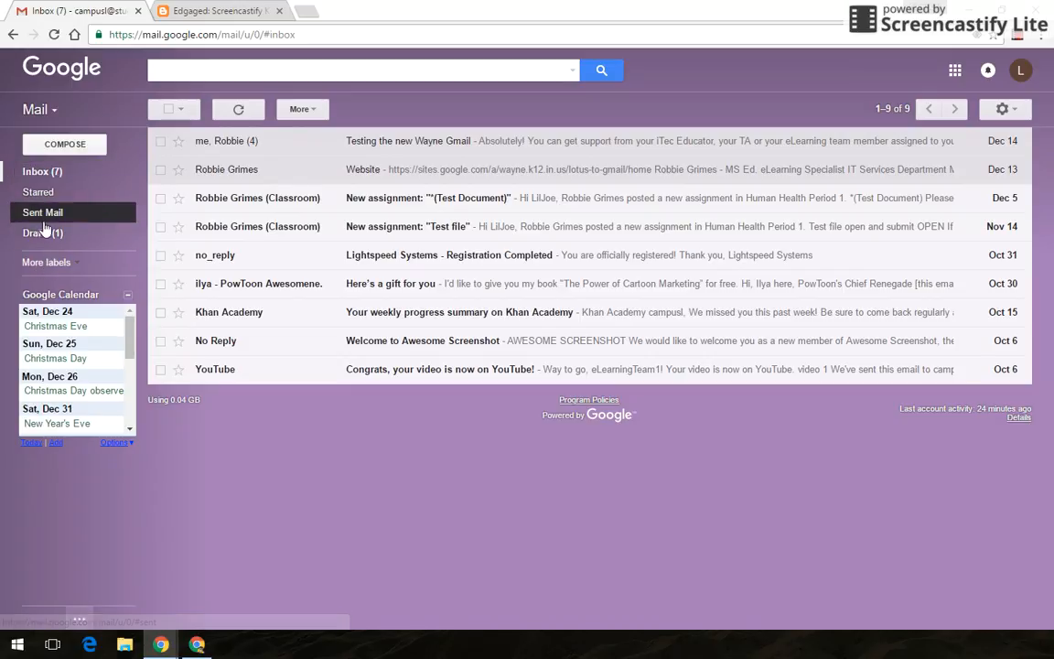
# - Start a new mail label and enter the sender's first name as its name
pyautogui.click(50, 264)
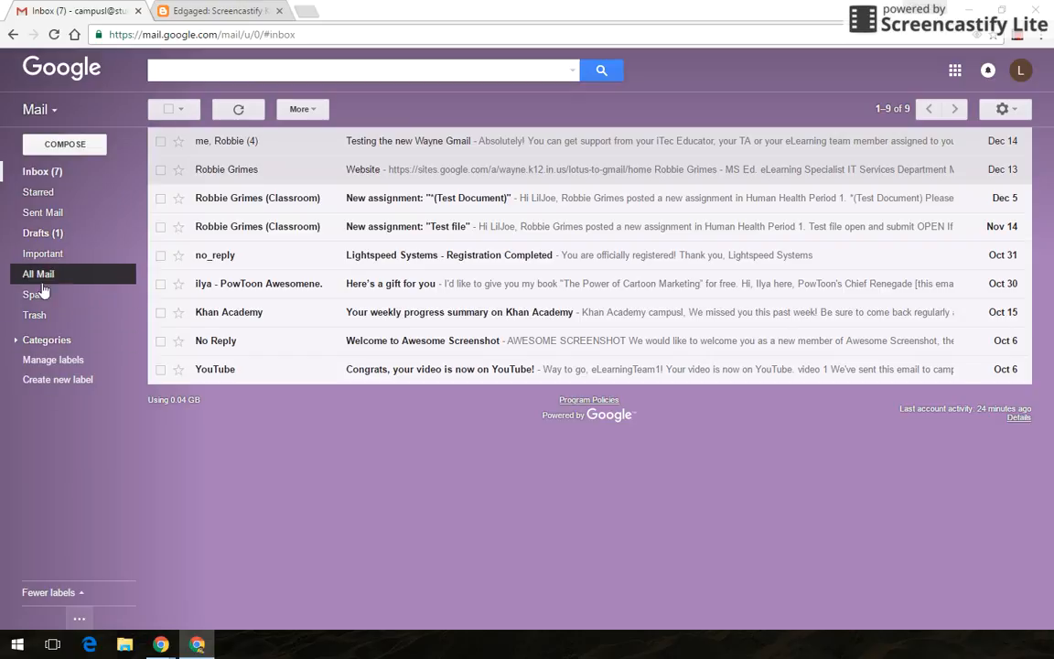
pyautogui.click(40, 592)
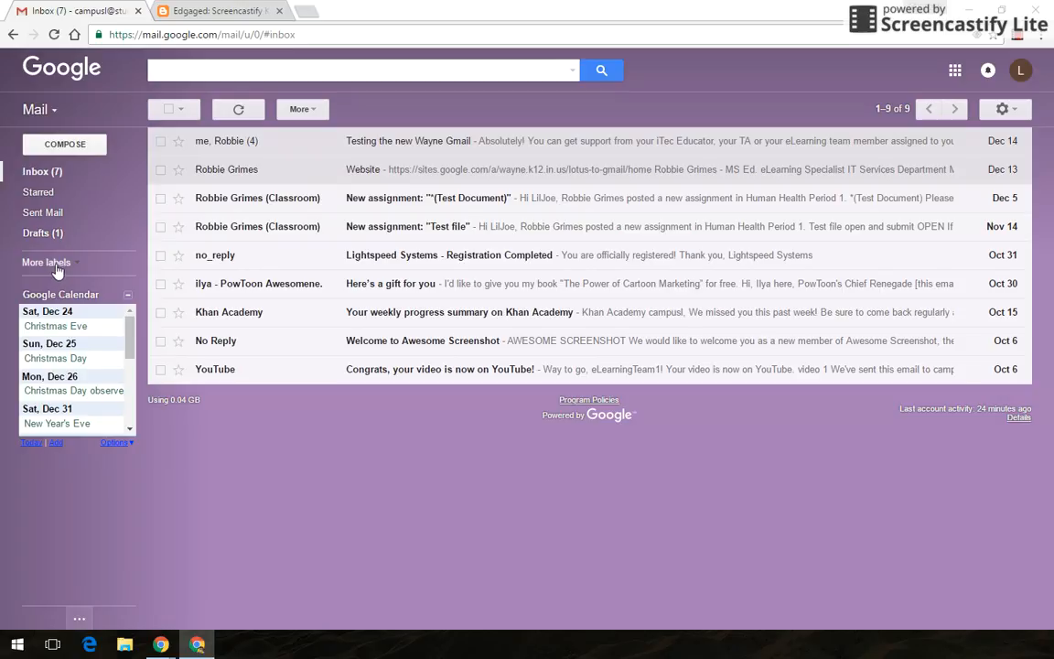
pyautogui.click(57, 264)
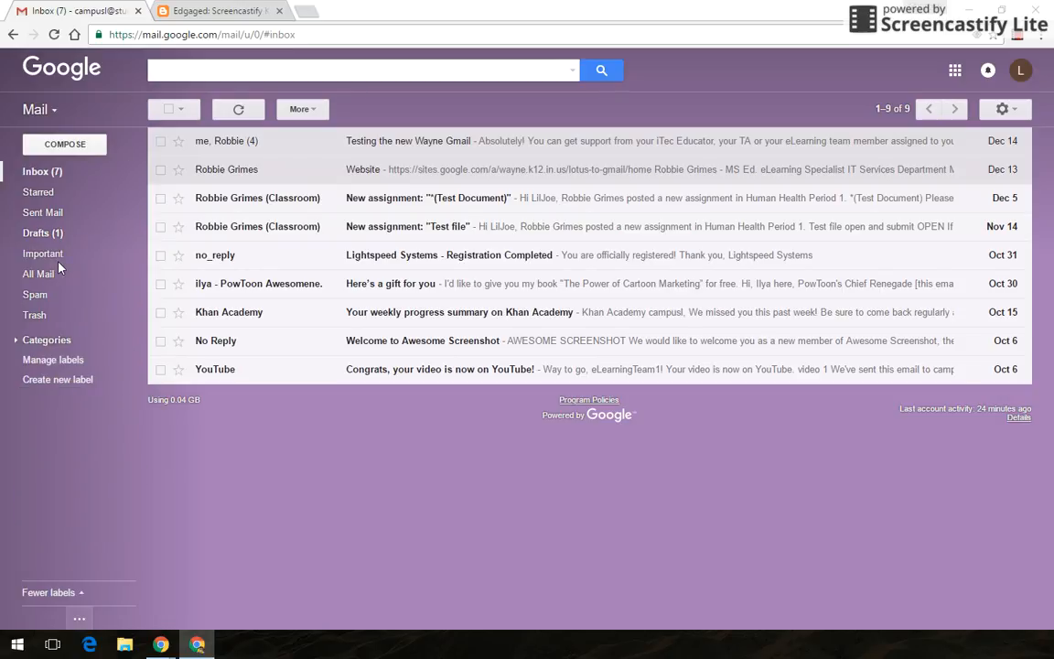
pyautogui.click(40, 386)
pyautogui.write('Robbie')
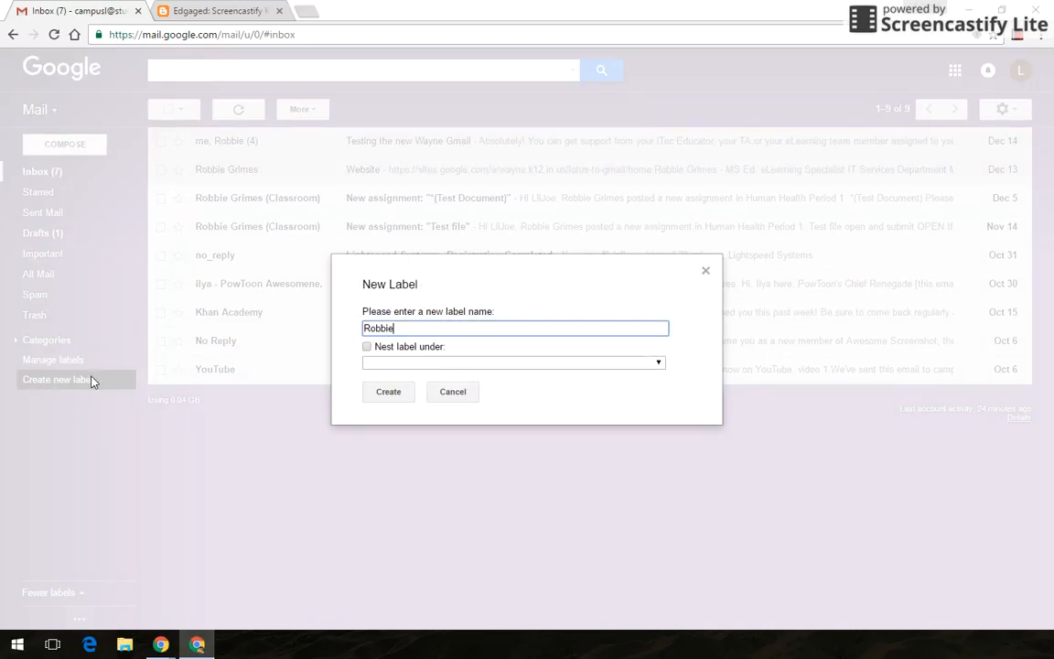
pyautogui.click(367, 348)
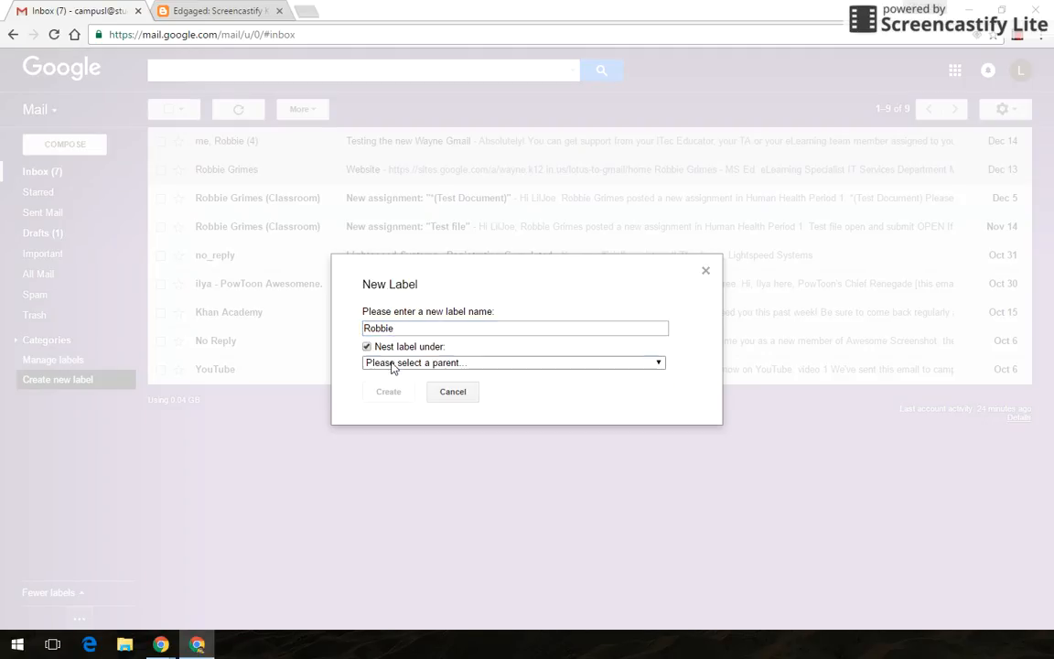
pyautogui.click(394, 364)
pyautogui.click(394, 366)
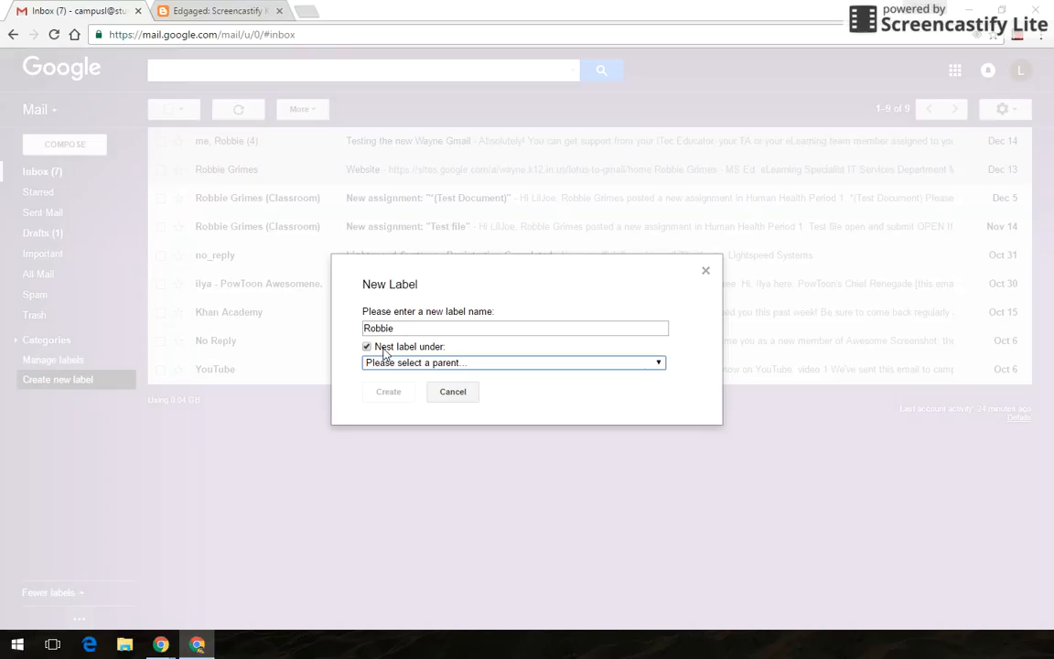
pyautogui.click(367, 349)
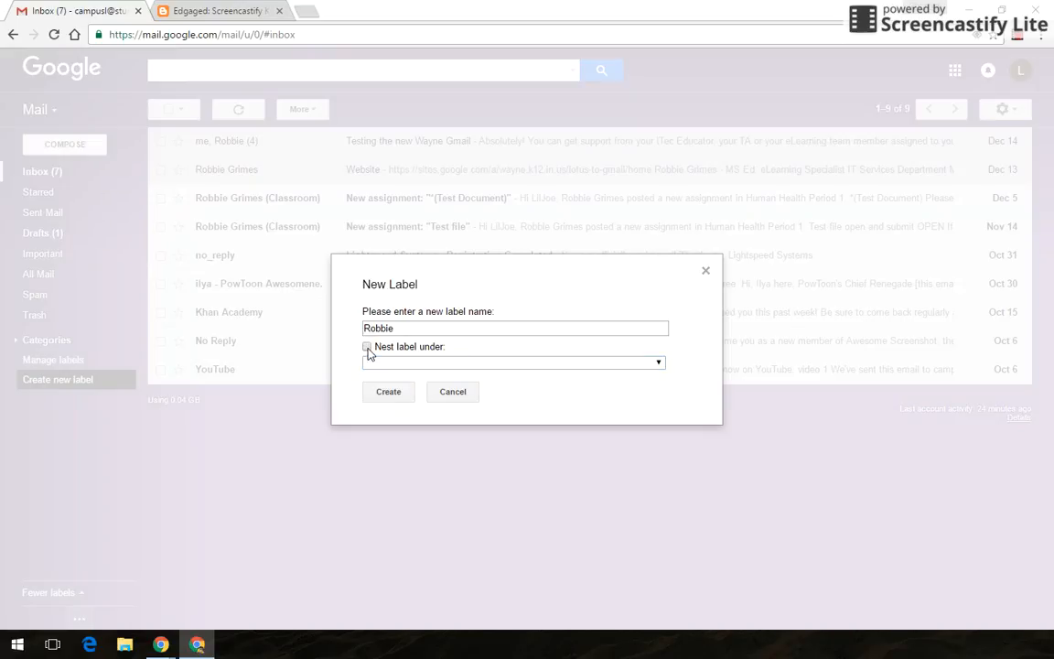
# - Create the label without a parent, and move the "Testing the new Wayne Gmail" conversation from the inbox into it
pyautogui.click(388, 394)
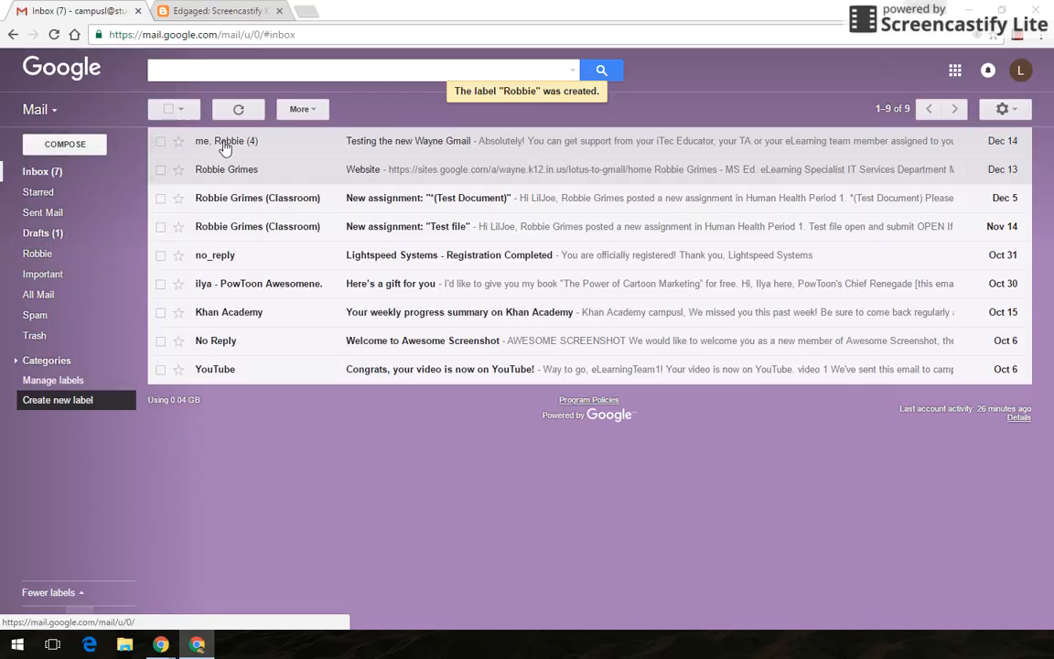
pyautogui.moveTo(224, 148); pyautogui.dragTo(27, 254)
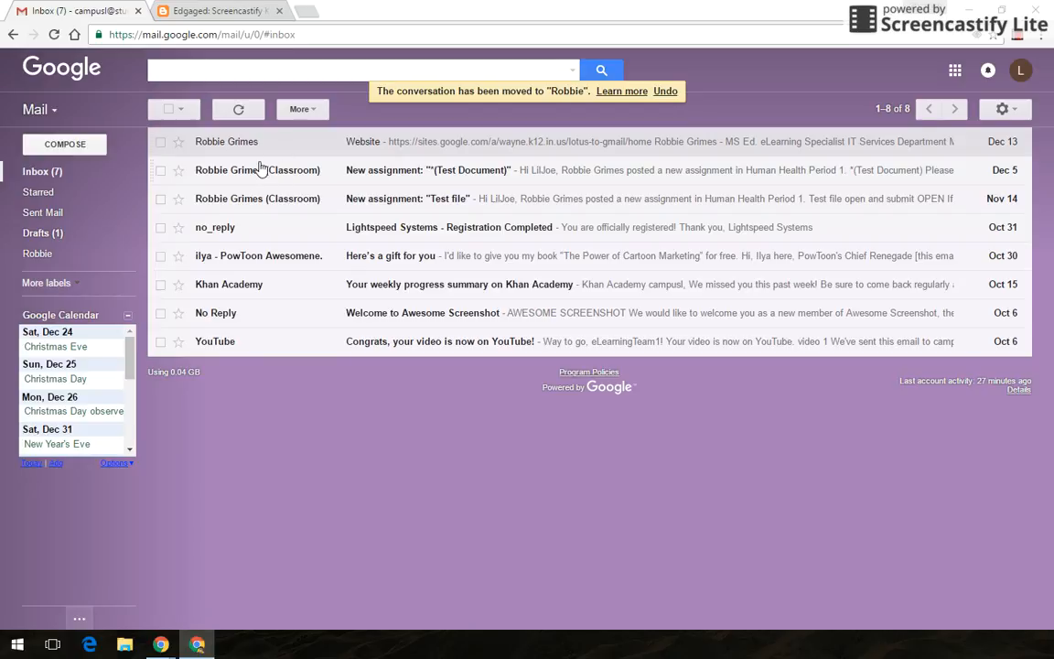
pyautogui.click(32, 257)
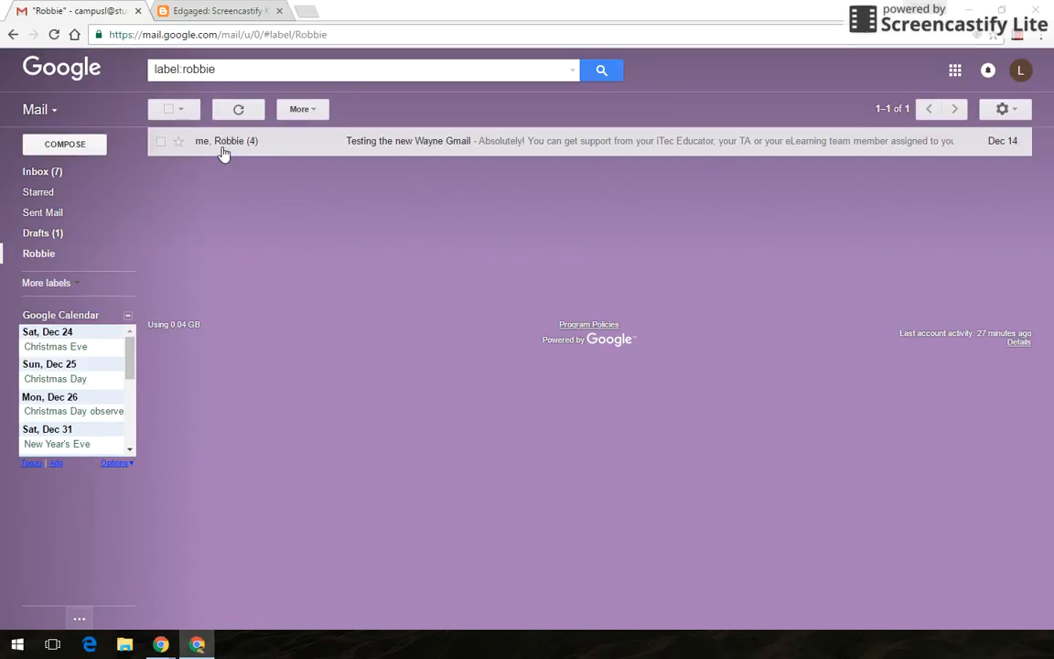
# - Open the "Website" email from the inbox and apply the new custom label to it
pyautogui.click(50, 173)
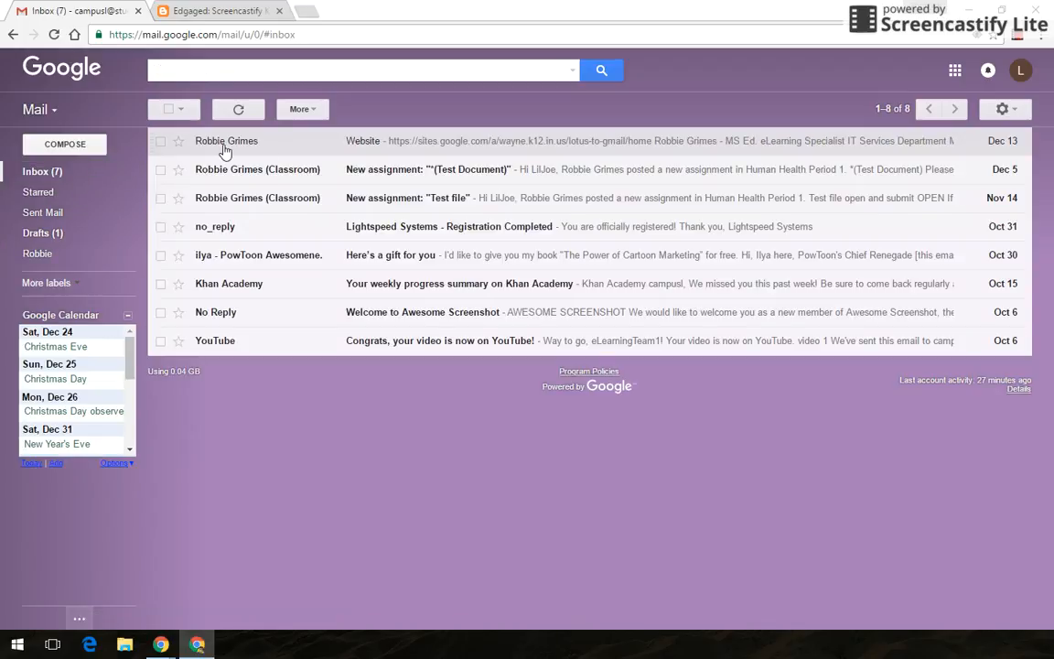
pyautogui.moveTo(223, 148)
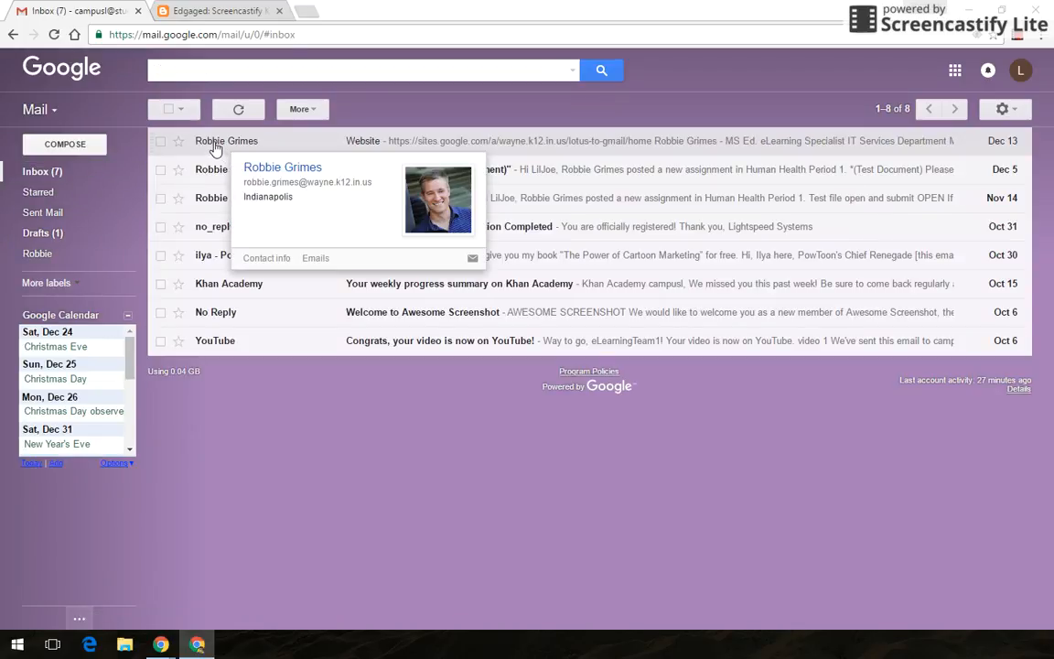
pyautogui.click(216, 149)
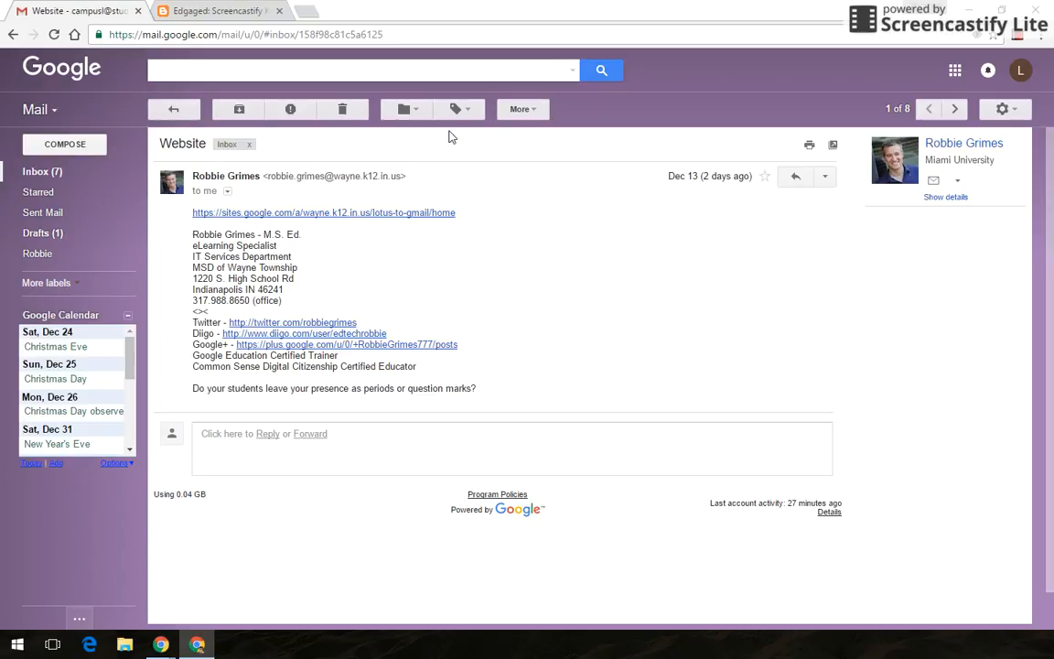
pyautogui.click(460, 109)
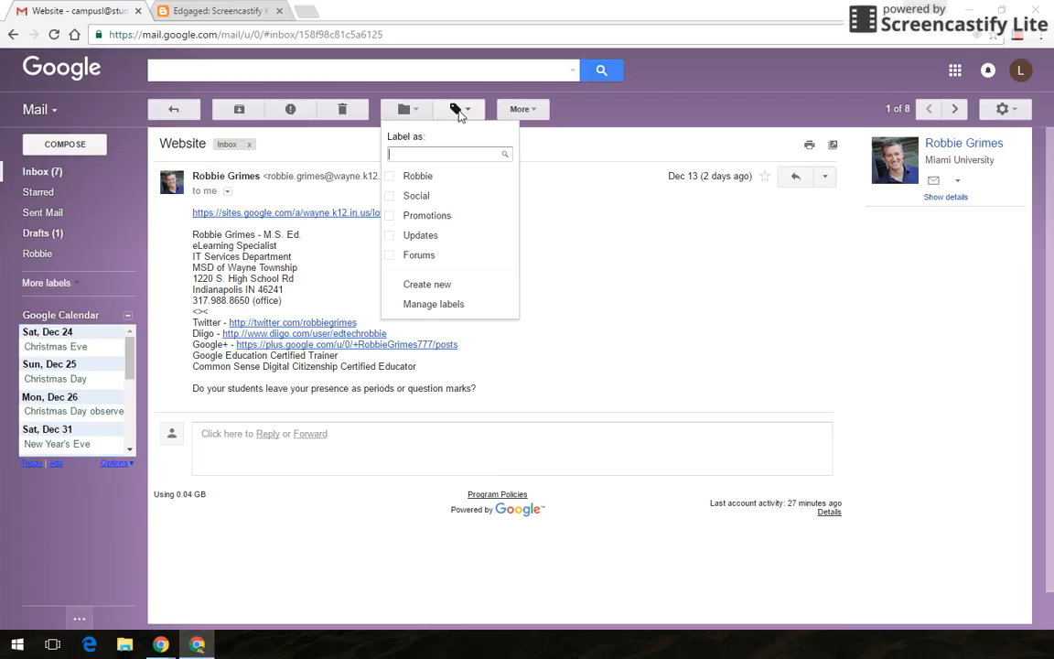
pyautogui.click(390, 183)
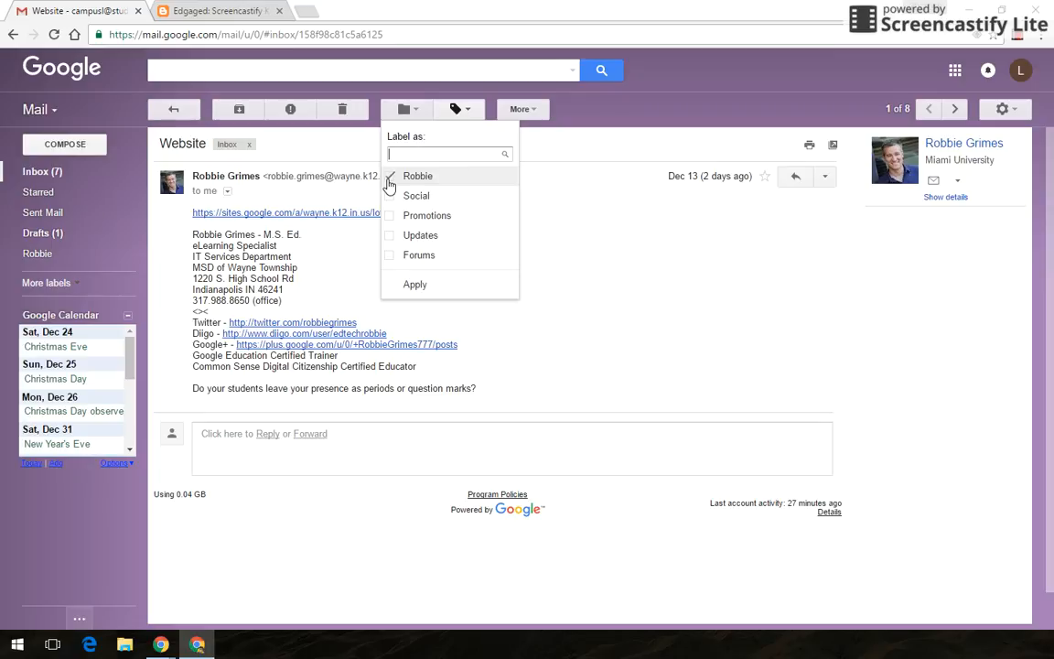
pyautogui.click(414, 286)
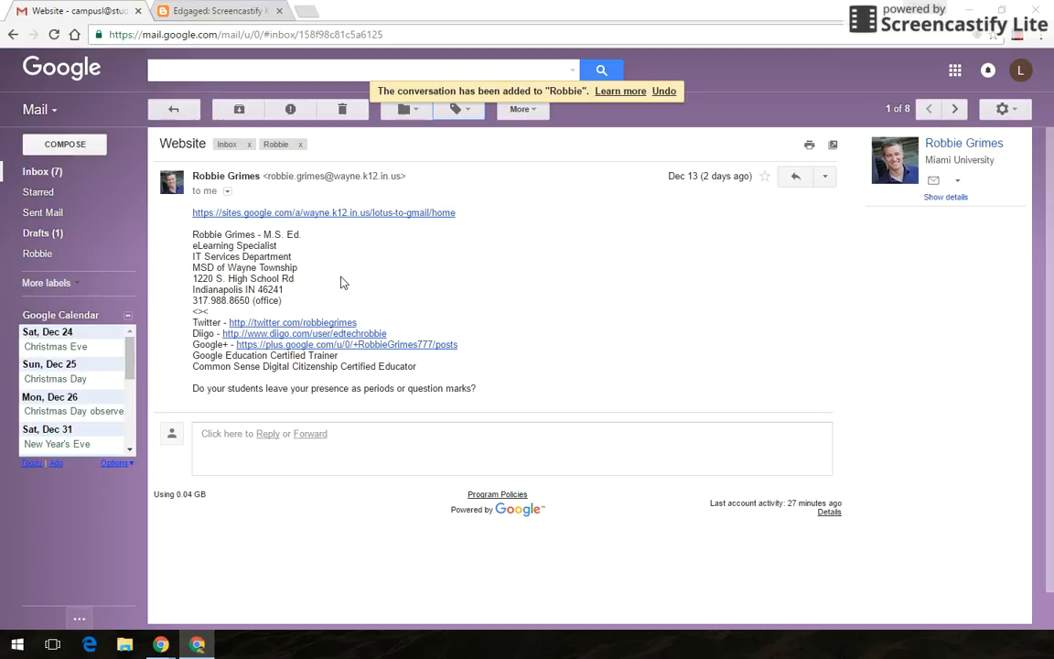
# - Archive the labelled "Website" email from the inbox and view the contents of its label
pyautogui.click(50, 179)
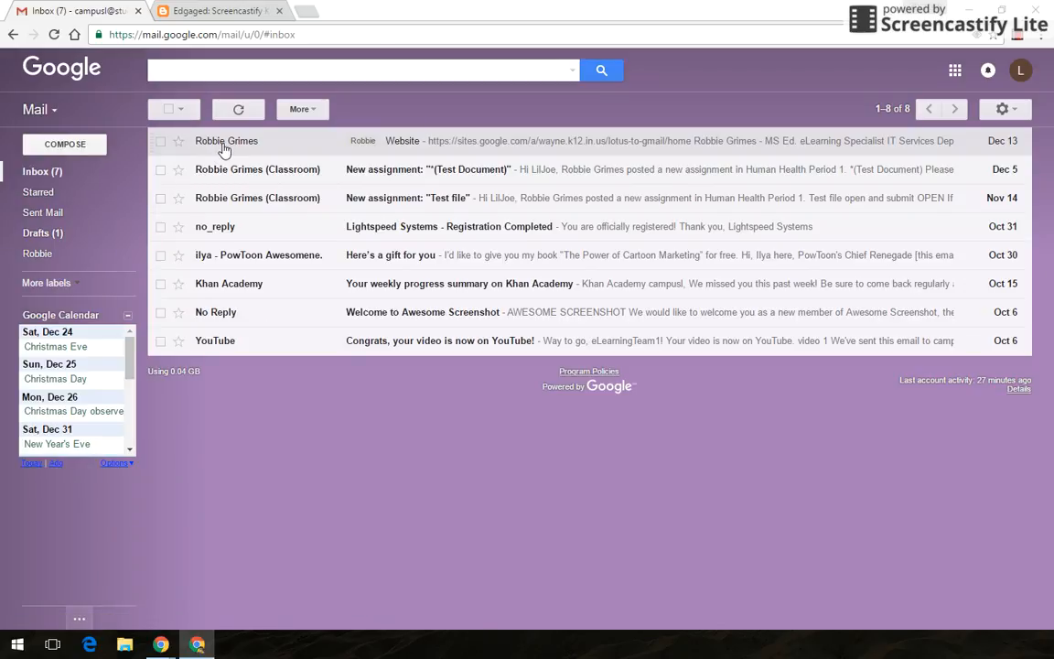
pyautogui.moveTo(227, 149)
pyautogui.rightClick(233, 146)
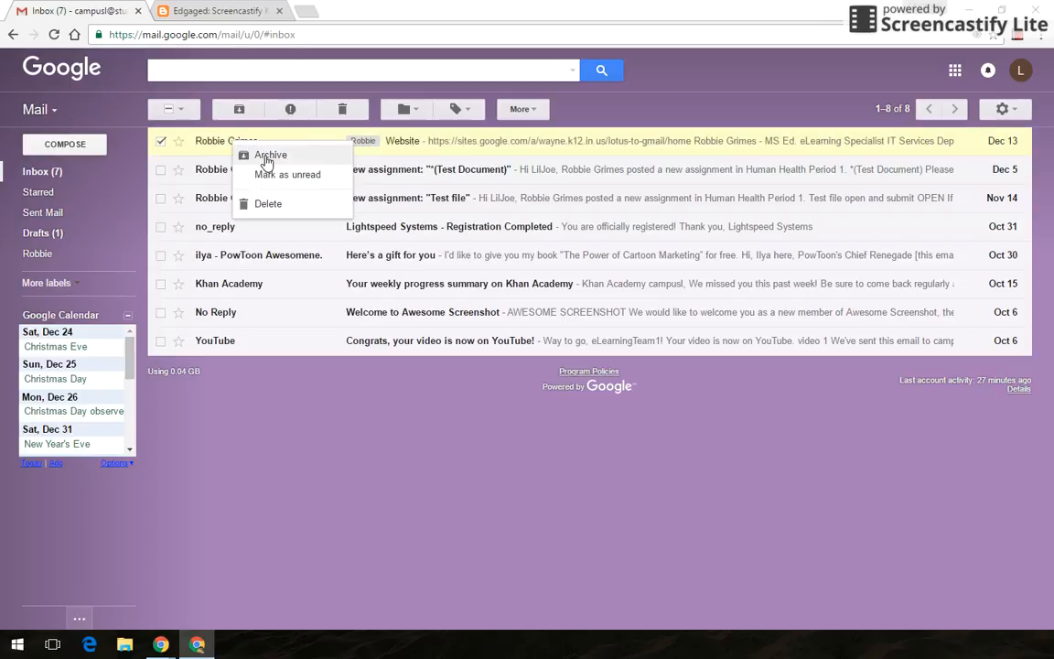
pyautogui.click(267, 155)
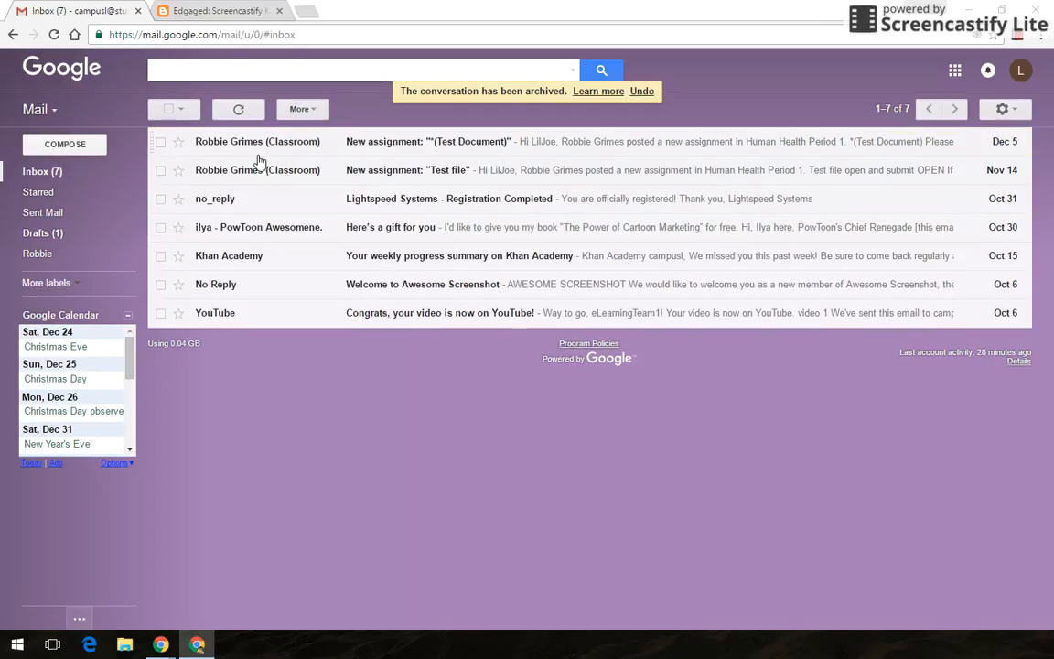
pyautogui.click(37, 252)
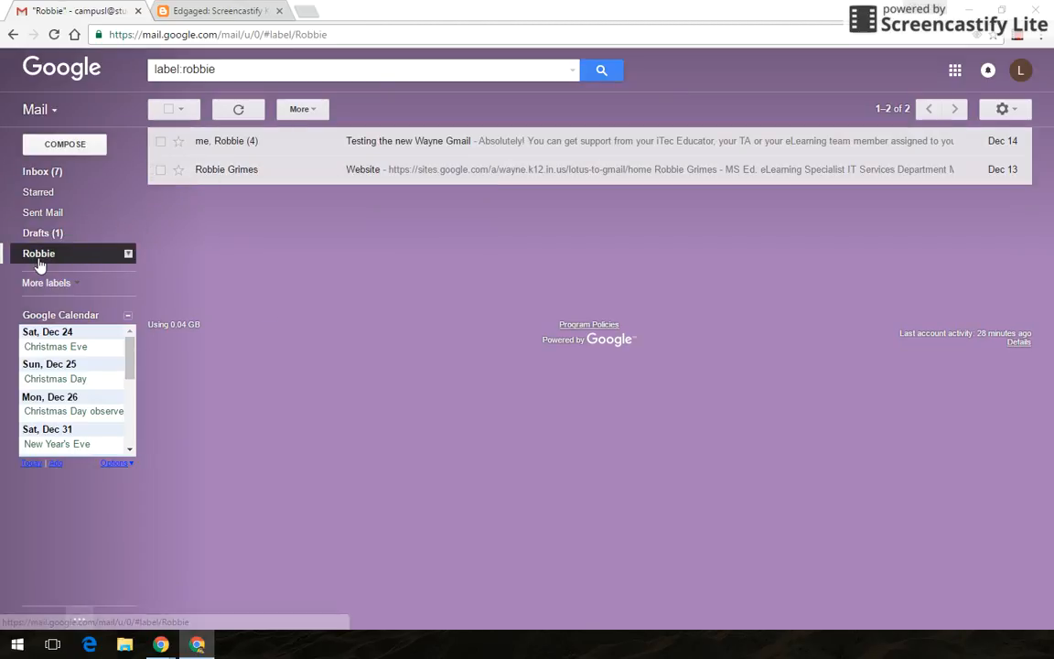
# - Move both "New assignment" emails from the inbox to the custom label together and view that label's contents
pyautogui.click(39, 176)
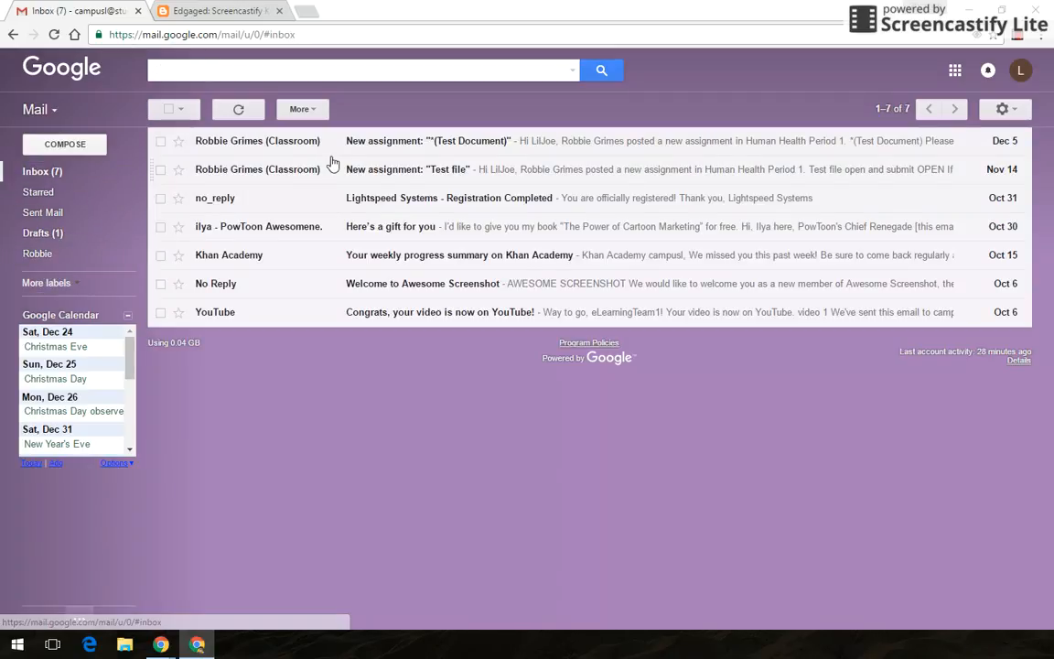
pyautogui.click(161, 142)
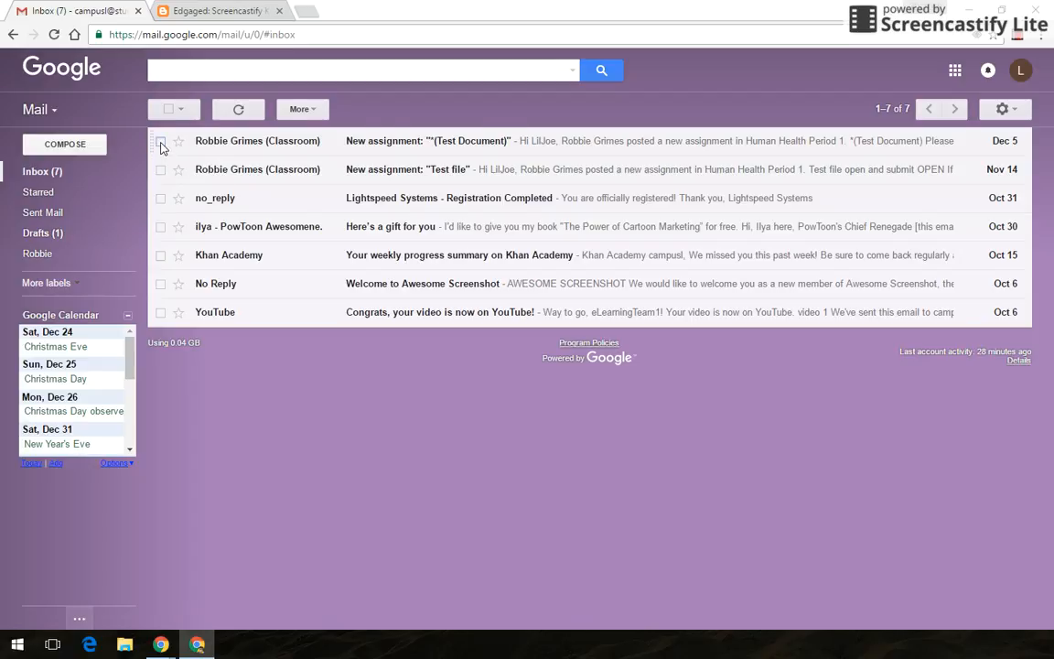
pyautogui.click(160, 171)
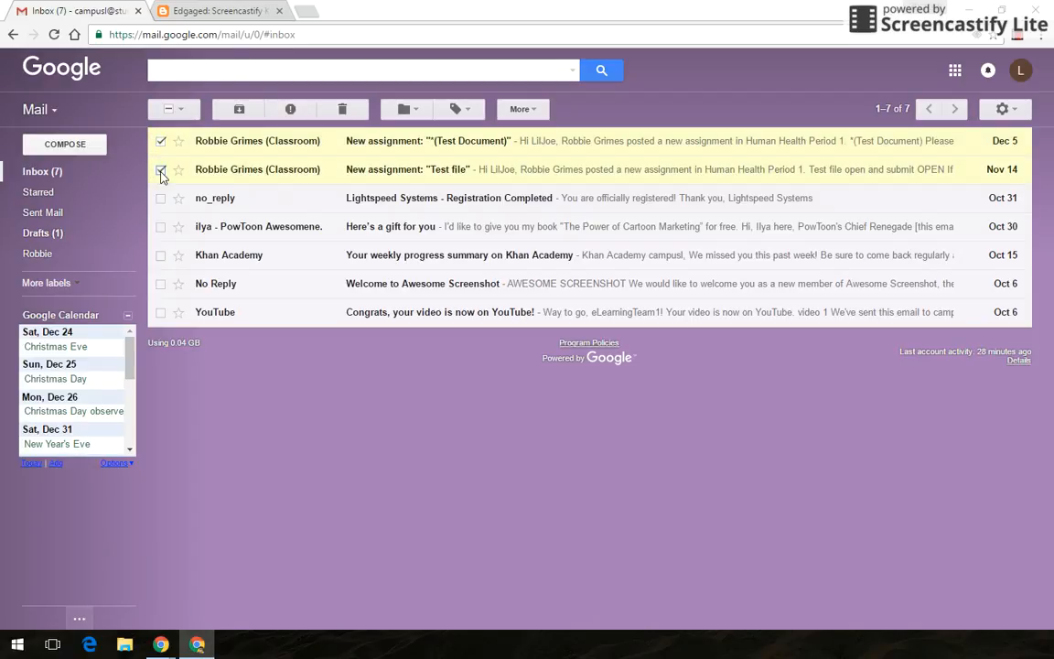
pyautogui.click(408, 111)
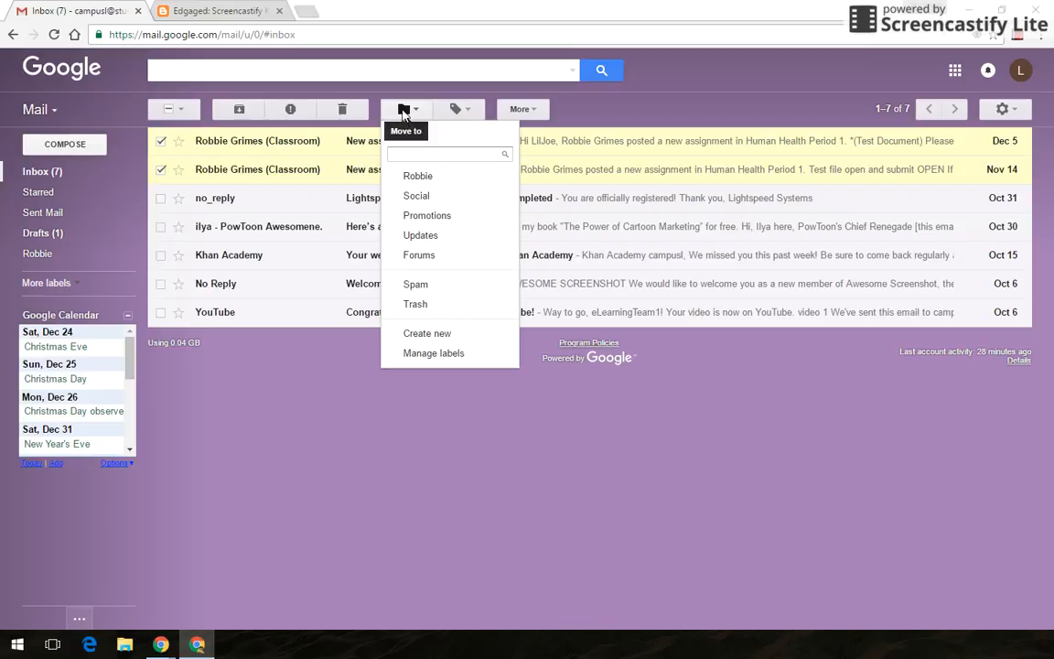
pyautogui.click(422, 181)
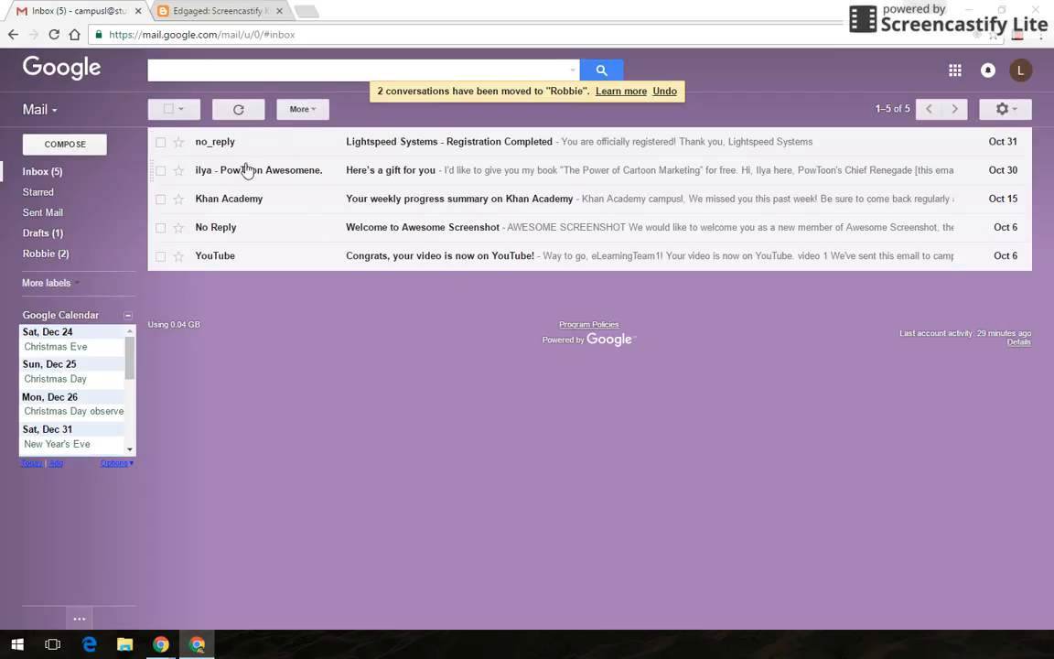
pyautogui.click(64, 260)
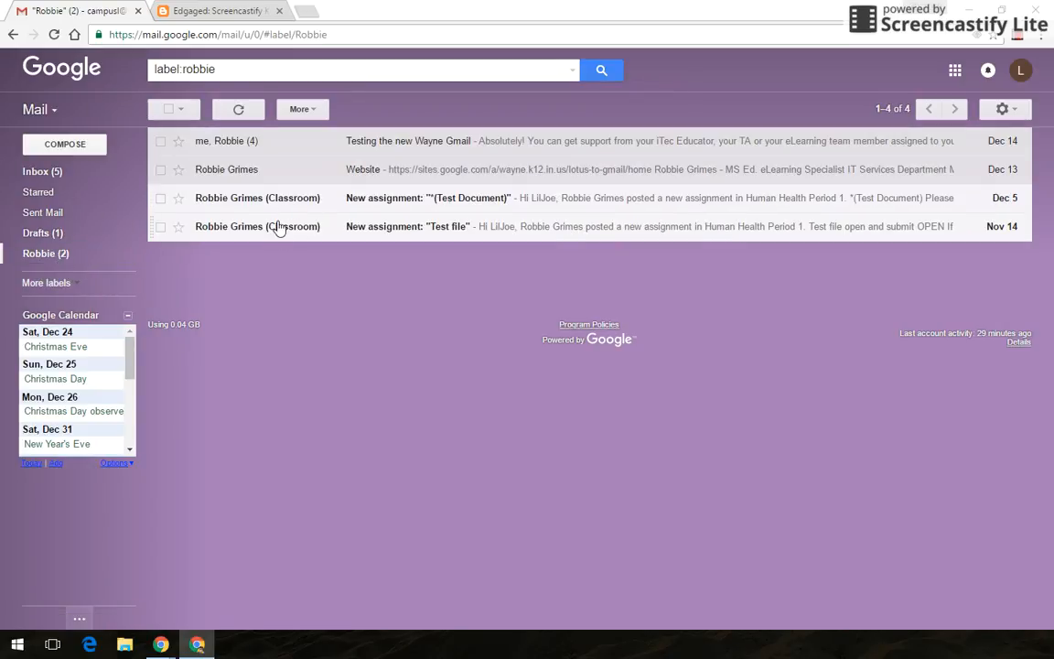
pyautogui.moveTo(278, 236)
# - Select the "Lightspeed Systems - Registration Completed" email in the inbox and examine the label options available for it
pyautogui.click(55, 166)
pyautogui.rightClick(223, 142)
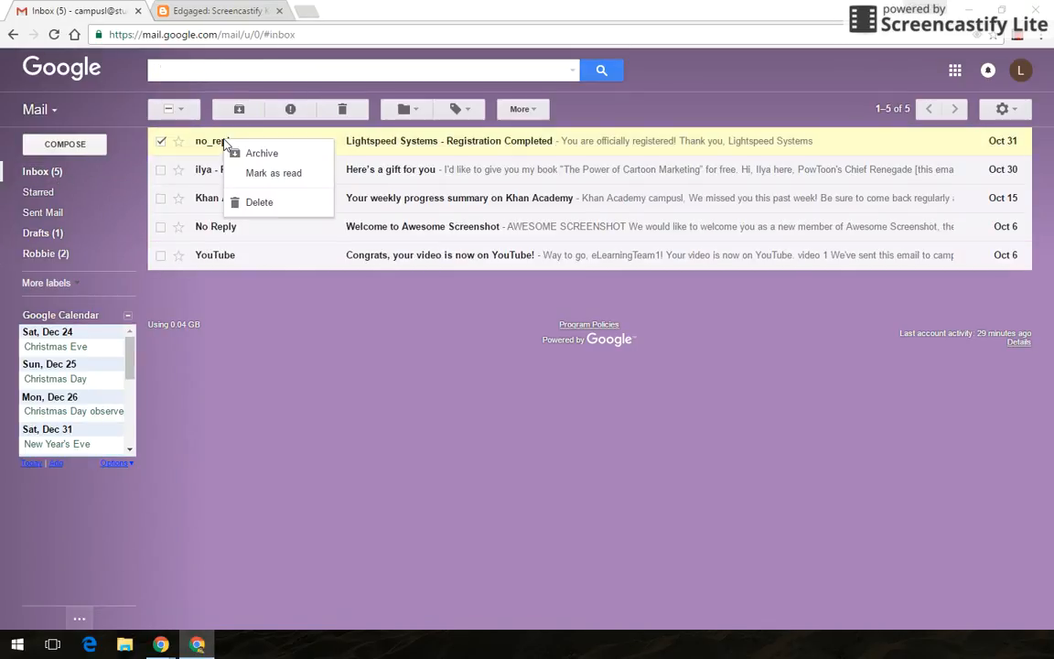
pyautogui.click(460, 111)
pyautogui.click(462, 111)
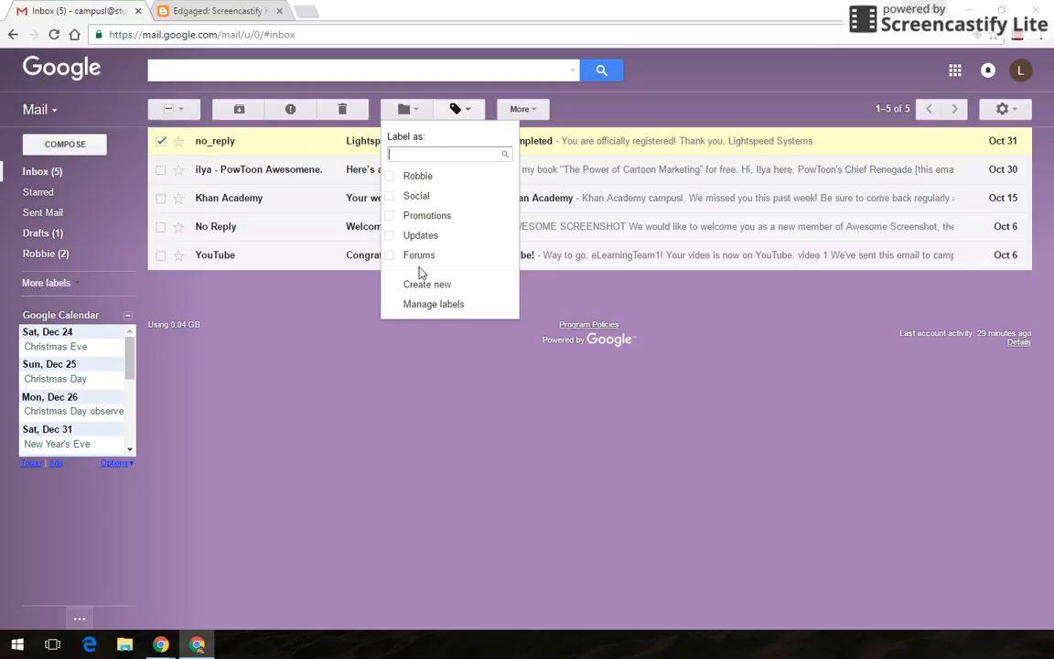
pyautogui.click(460, 110)
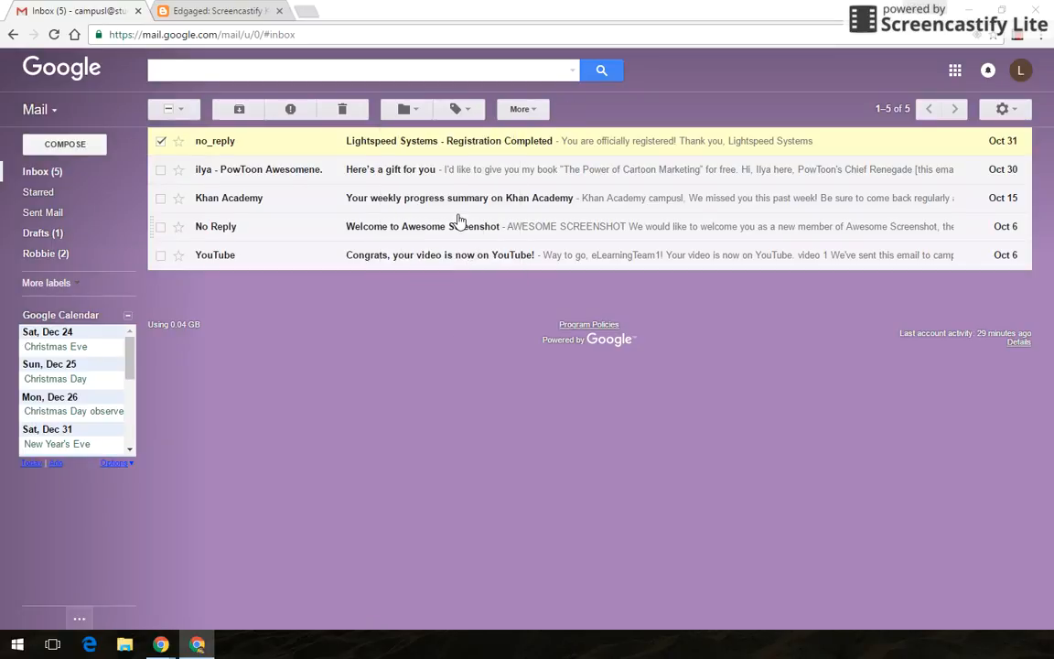